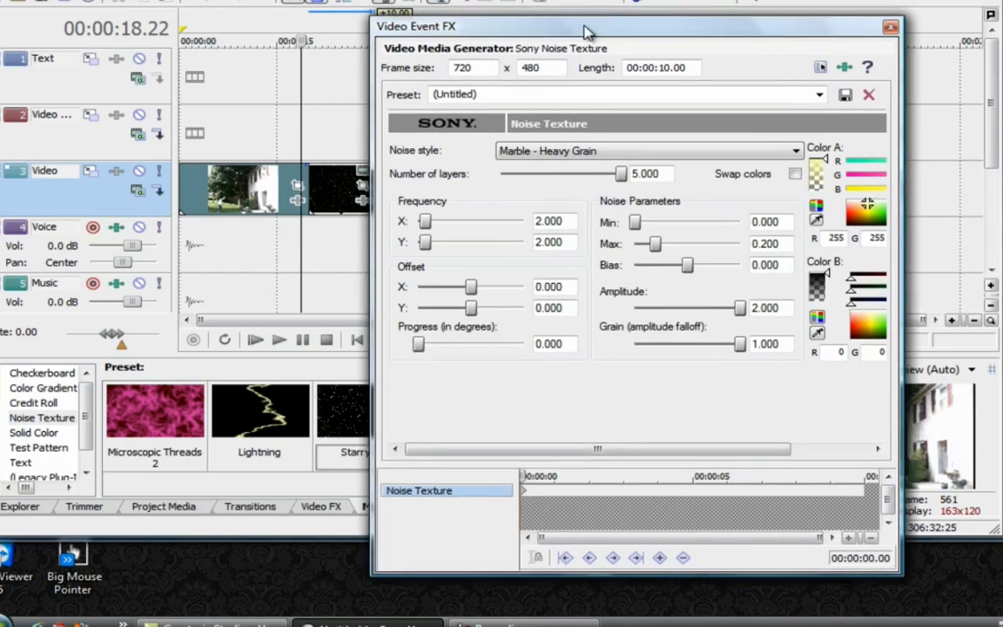
# Step: Set the noise texture's Min to 0.890 and Max to 1.000, and change Color A to near white
pyautogui.moveTo(306, 41); pyautogui.dragTo(330, 41)
pyautogui.moveTo(501, 24); pyautogui.dragTo(285, 9)
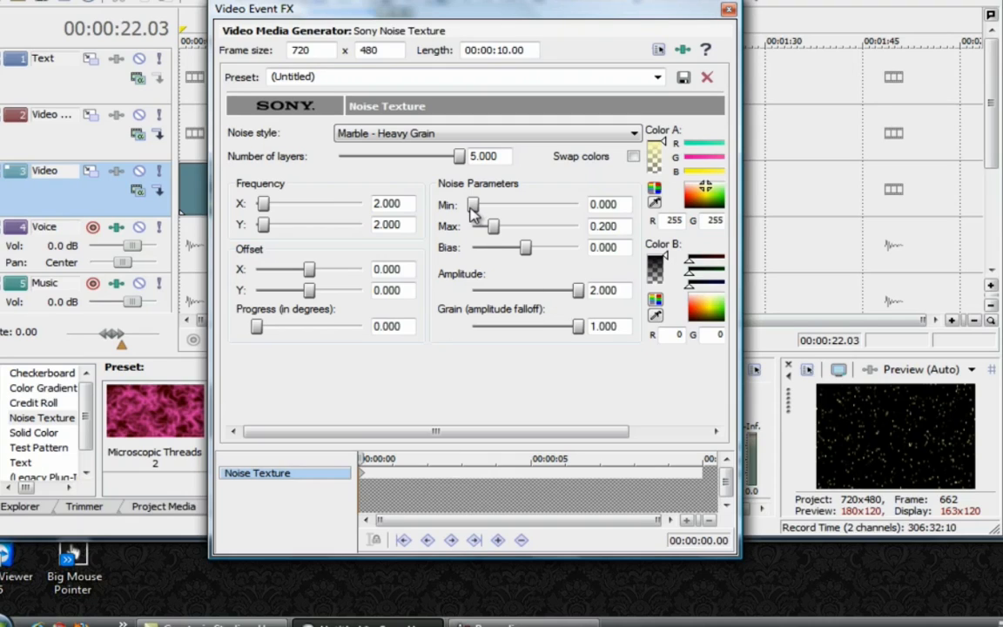
pyautogui.moveTo(474, 210); pyautogui.dragTo(574, 212)
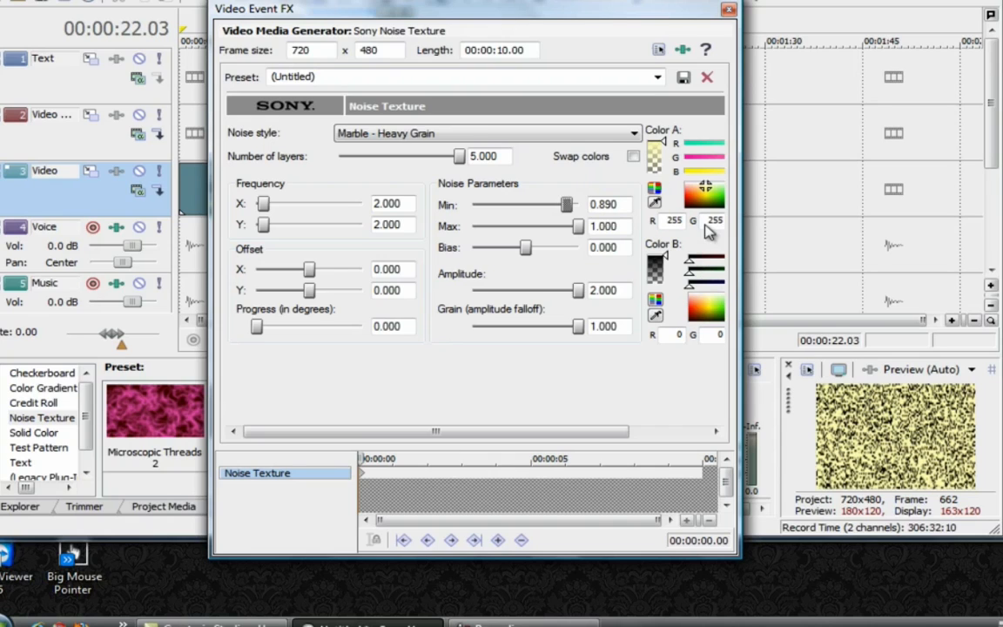
pyautogui.moveTo(705, 188); pyautogui.dragTo(689, 187)
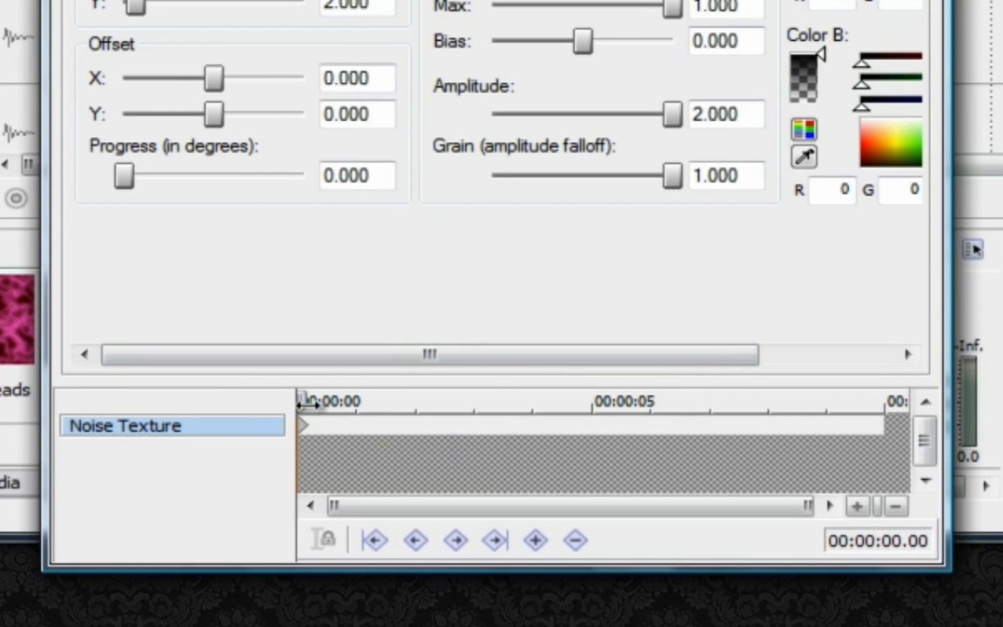
# Step: Add a noise texture keyframe at 00:00:09.23 with Progress set to 10.000 degrees and play back the result
pyautogui.moveTo(307, 400); pyautogui.dragTo(871, 408)
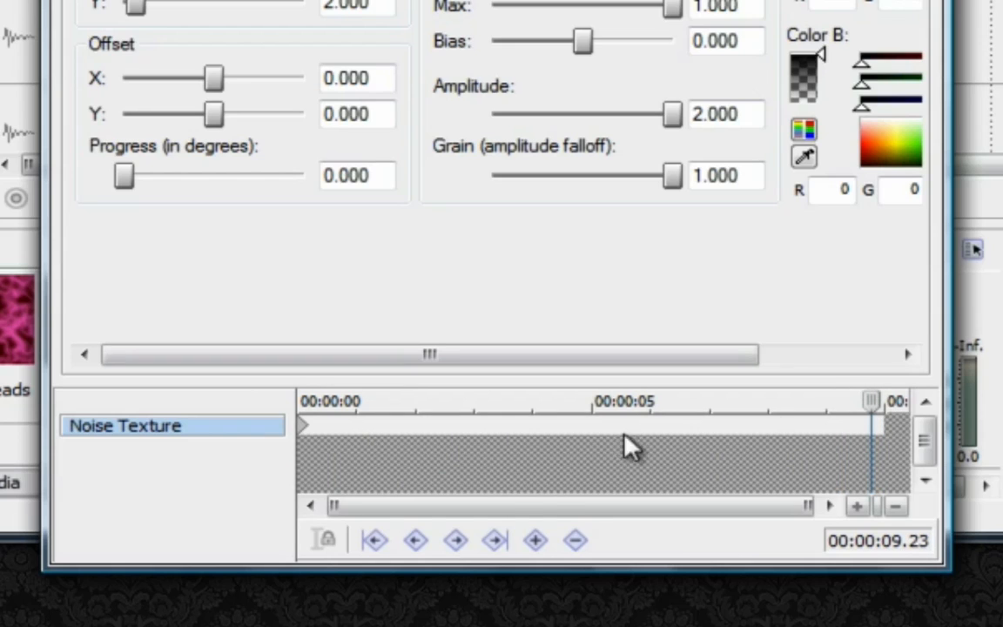
pyautogui.click(537, 541)
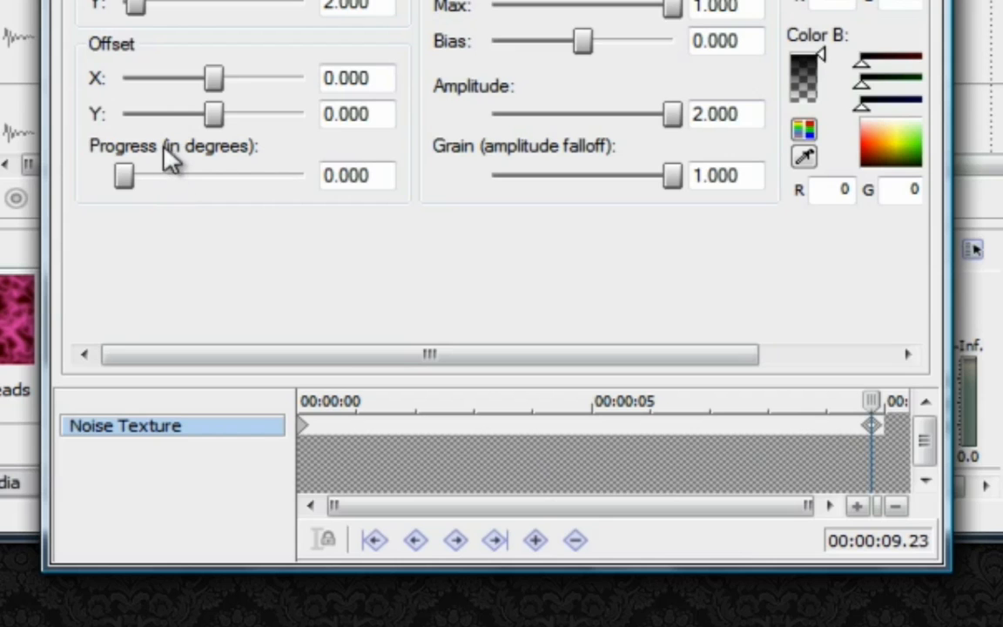
pyautogui.moveTo(126, 177); pyautogui.dragTo(321, 183)
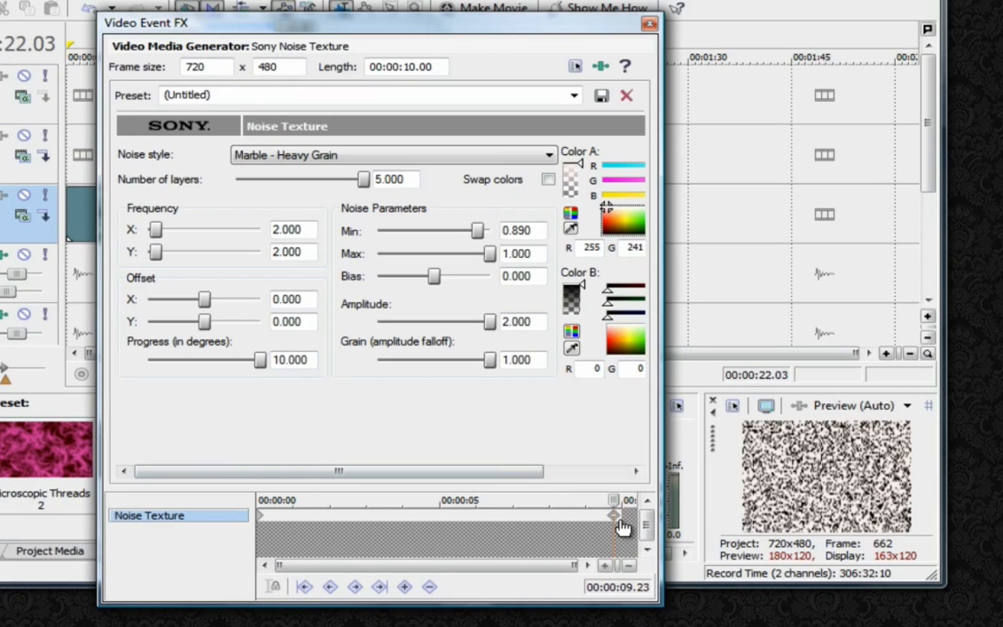
pyautogui.click(615, 502)
pyautogui.click(649, 24)
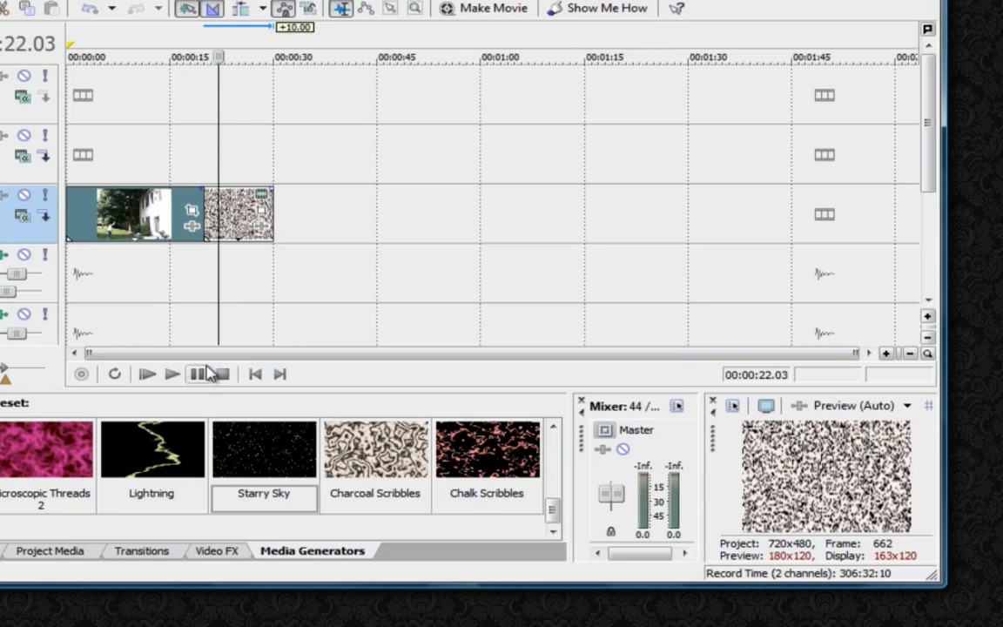
pyautogui.click(173, 374)
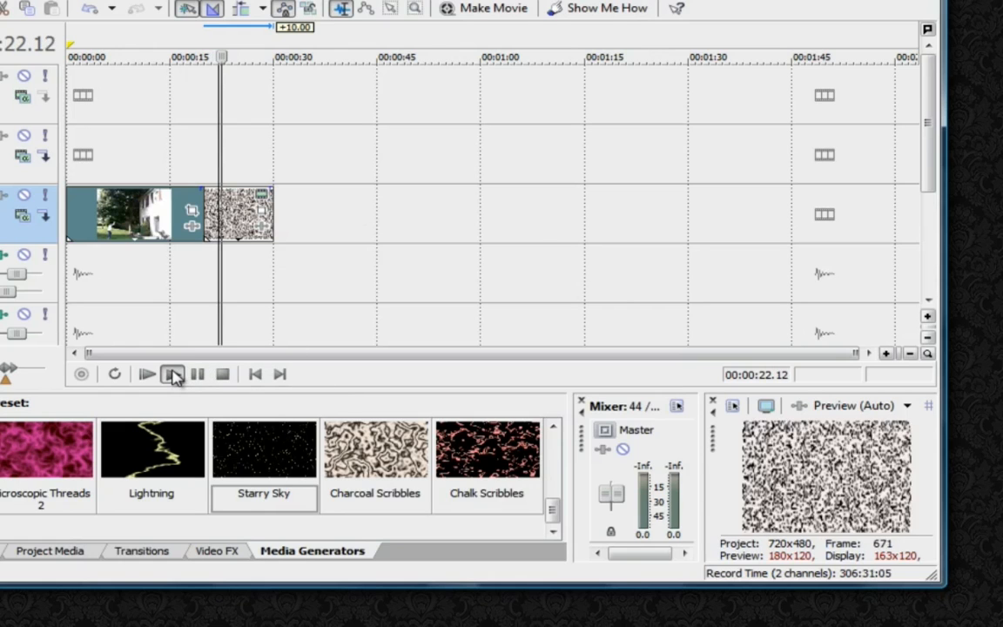
pyautogui.click(223, 374)
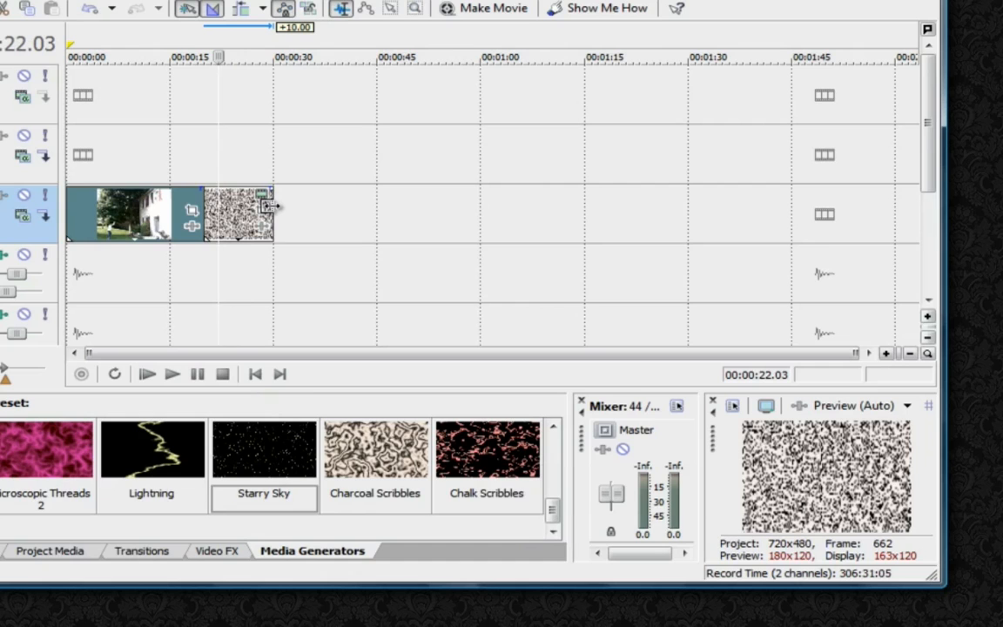
# Step: Trim the end of the noise texture clip to 00:00:22.03 and move the playhead back to 00:00:18.26
pyautogui.click(270, 207)
pyautogui.moveTo(270, 207); pyautogui.dragTo(217, 203)
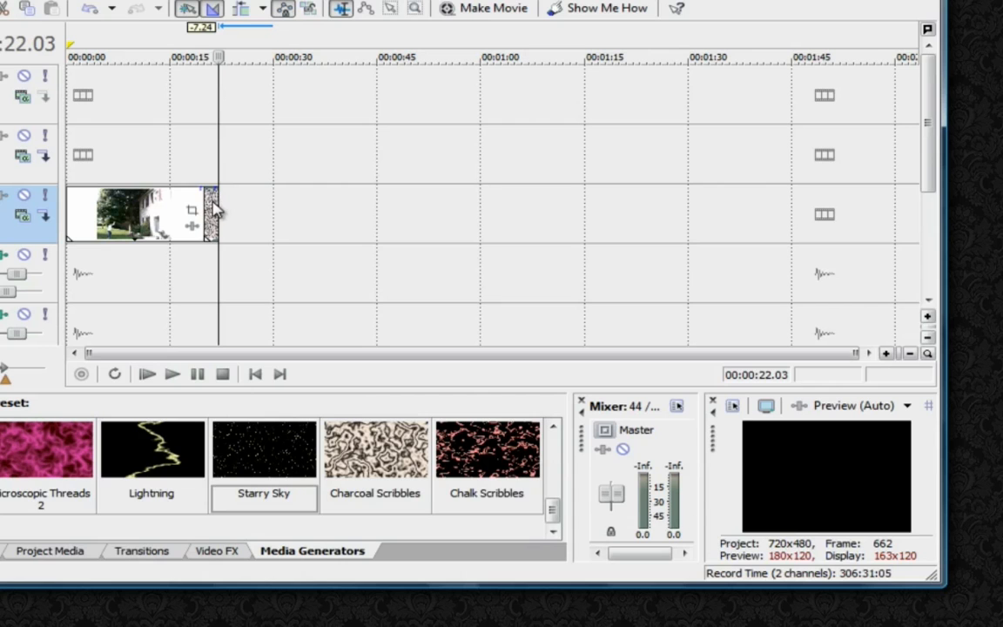
pyautogui.moveTo(218, 56); pyautogui.dragTo(196, 57)
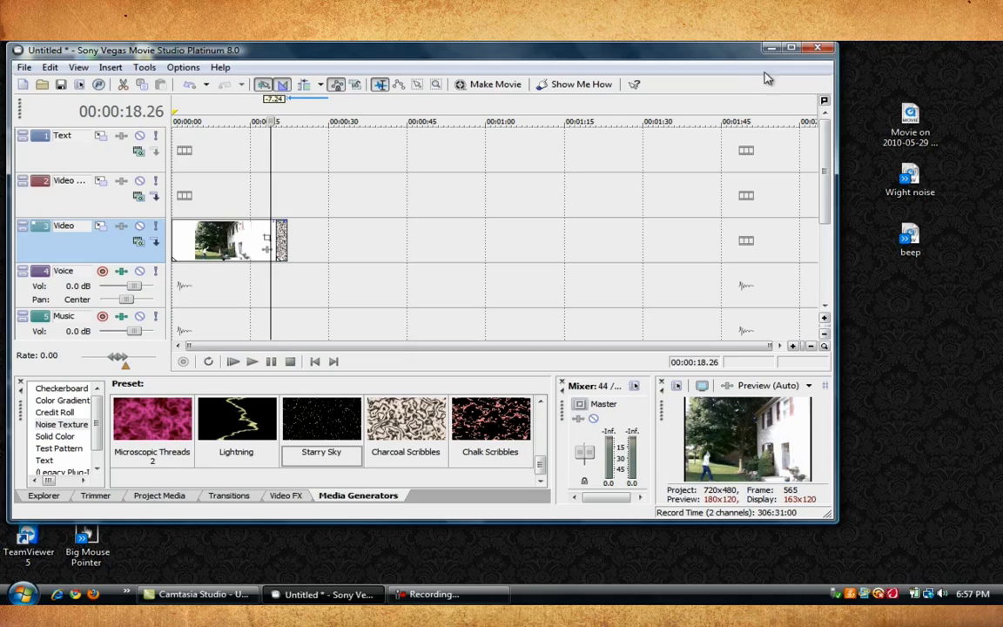
# Step: Switch to Audacity and generate 1 second of white noise
pyautogui.click(771, 47)
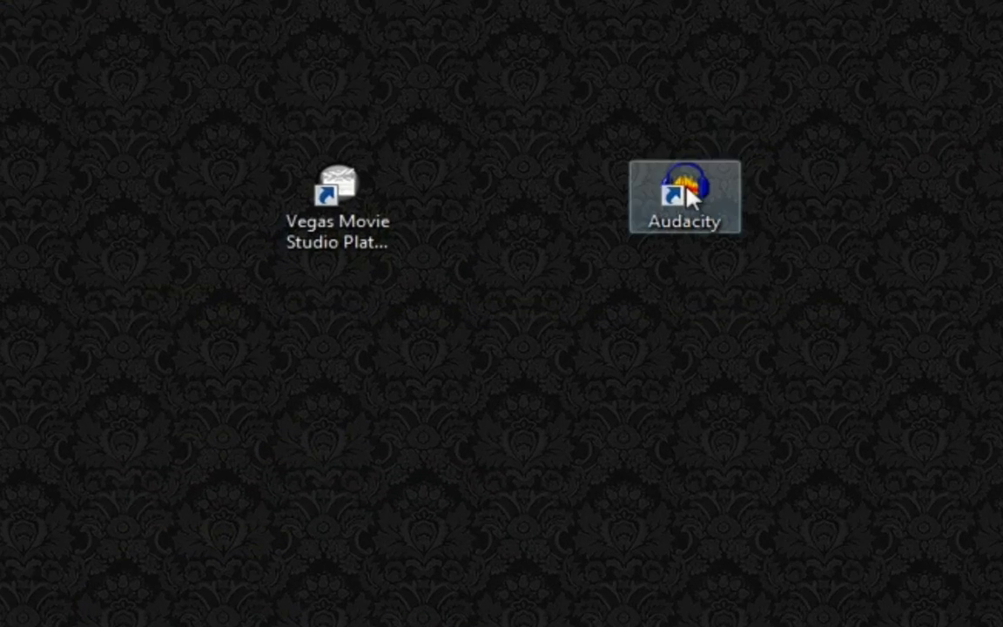
pyautogui.doubleClick(688, 196)
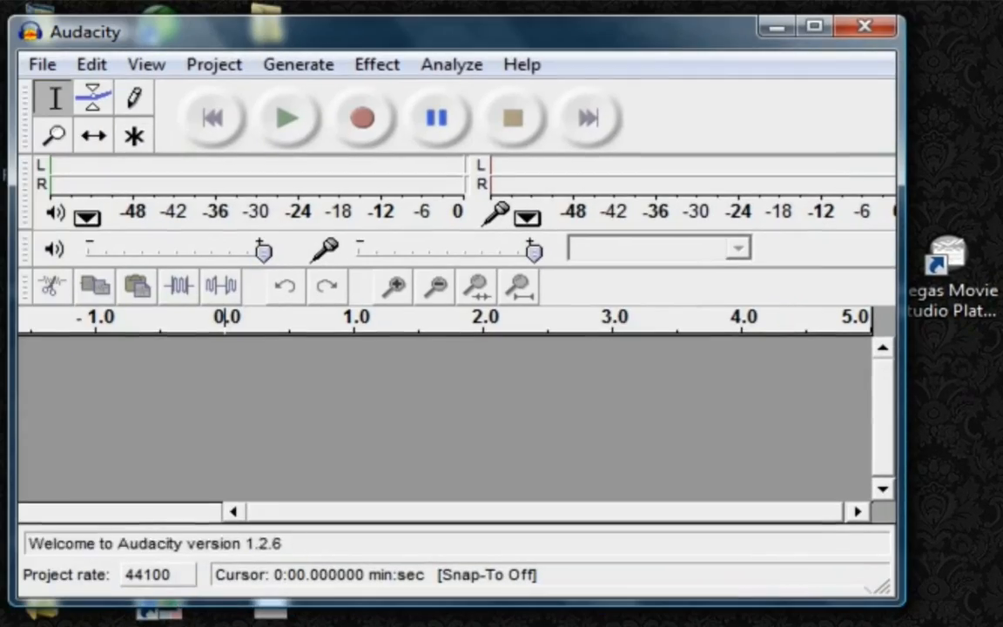
pyautogui.click(323, 64)
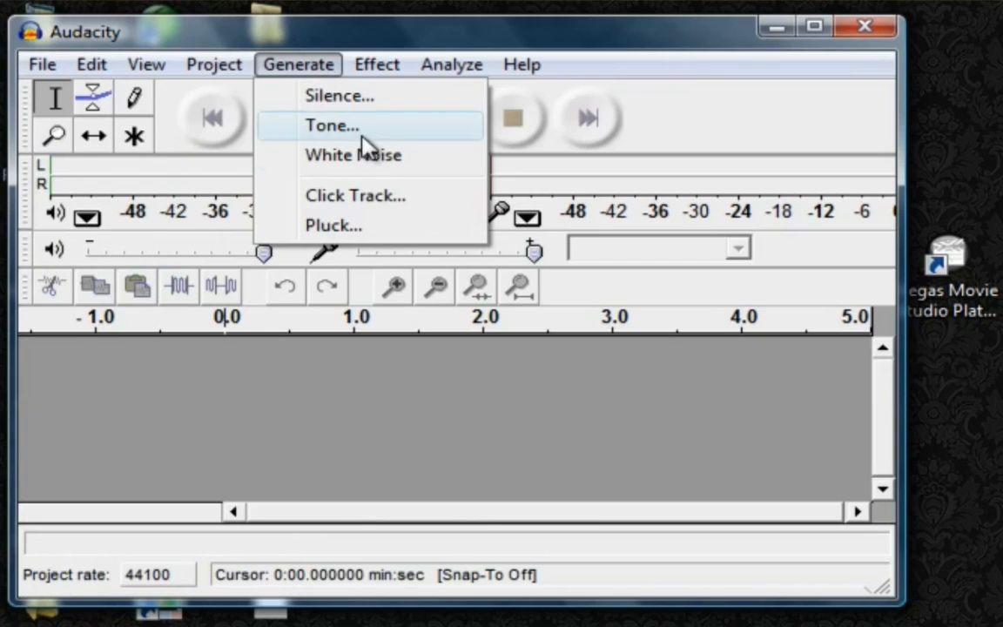
pyautogui.click(369, 155)
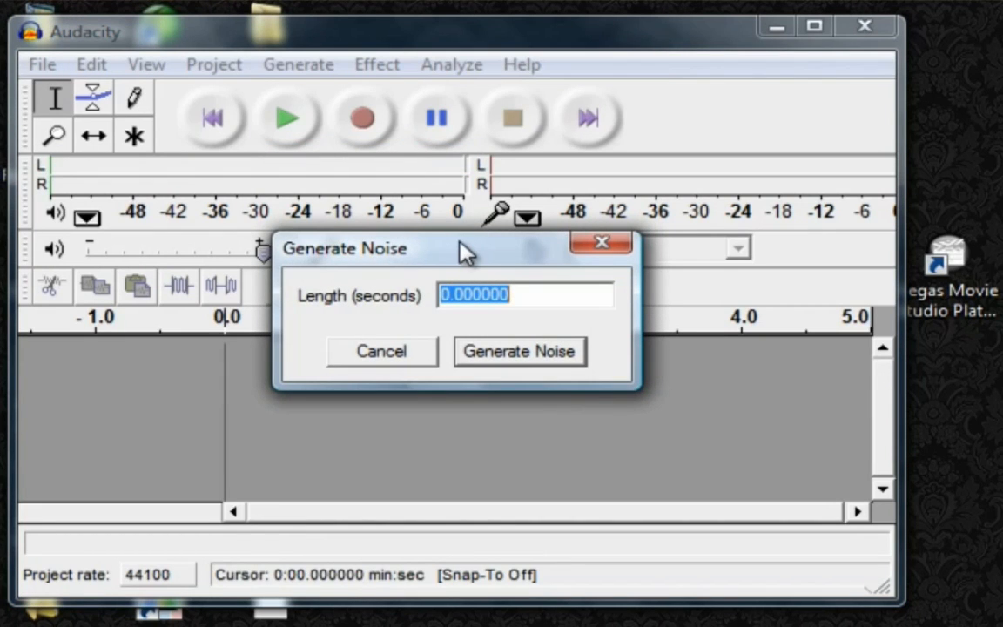
pyautogui.write('1')
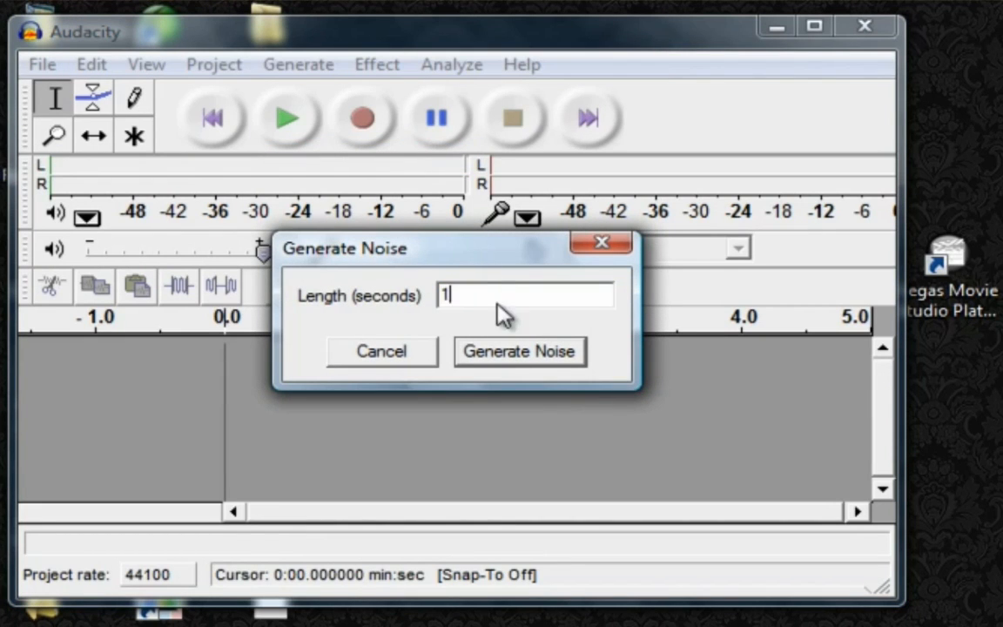
pyautogui.click(540, 359)
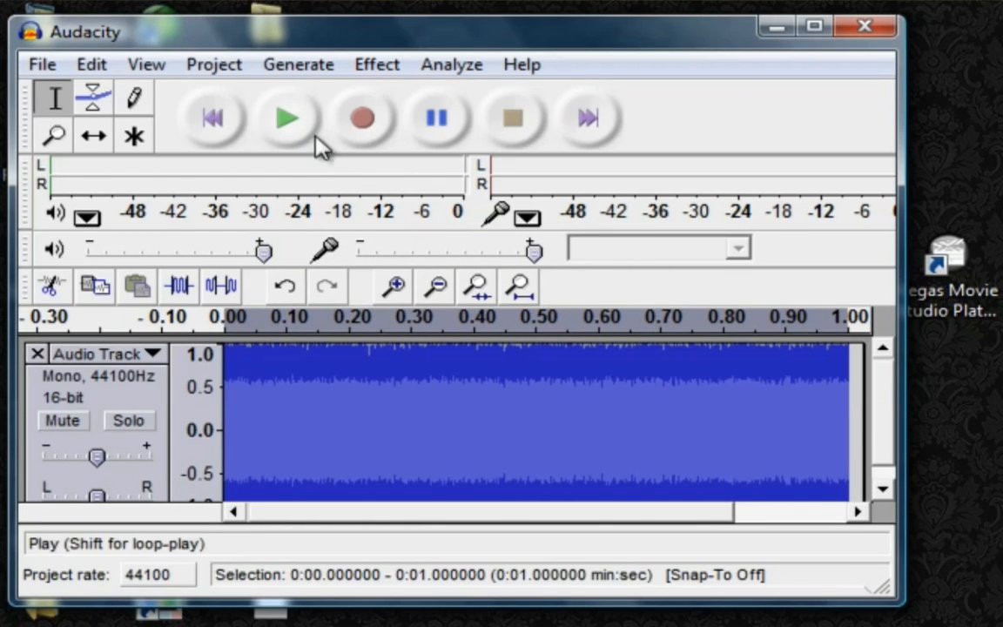
# Step: Check the WAV export option for the generated noise and close Audacity
pyautogui.click(39, 64)
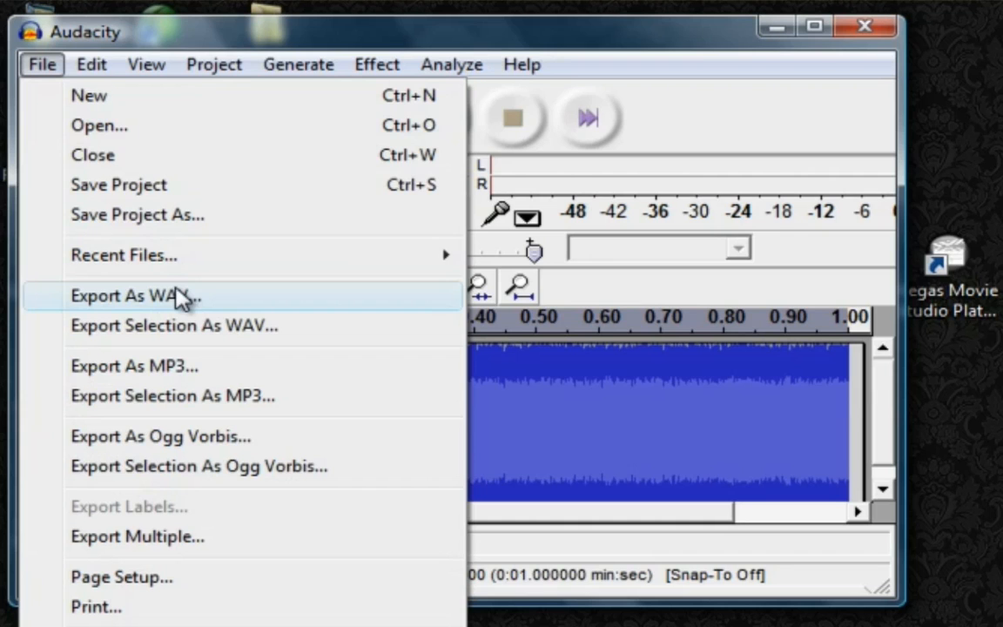
pyautogui.click(867, 29)
pyautogui.click(21, 622)
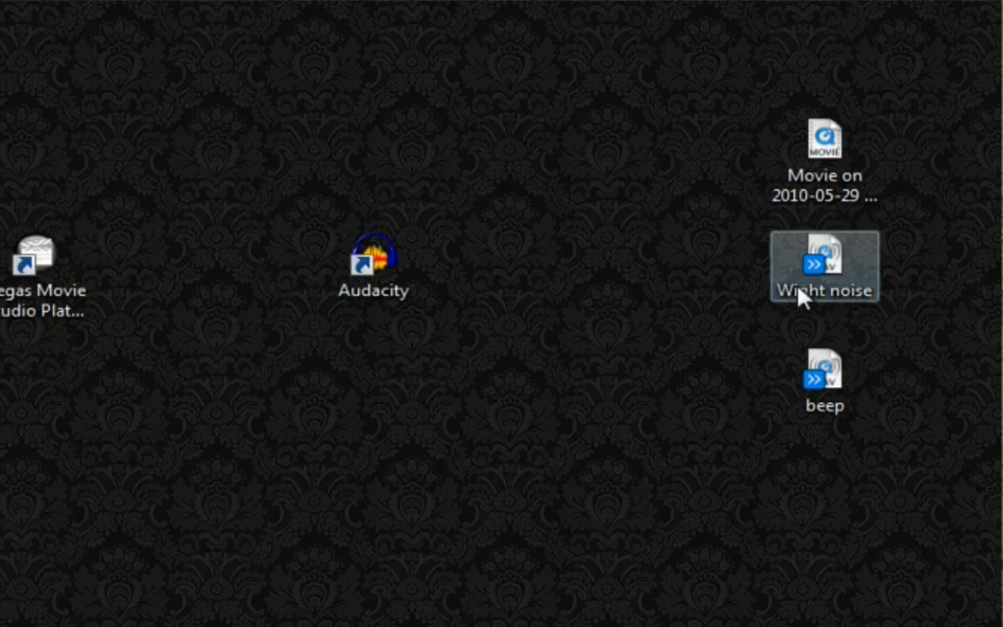
# Step: Switch to Vegas Movie Studio, place the Wight noise audio on the Voice track aligned under the noise texture clip, and play it back
pyautogui.click(350, 585)
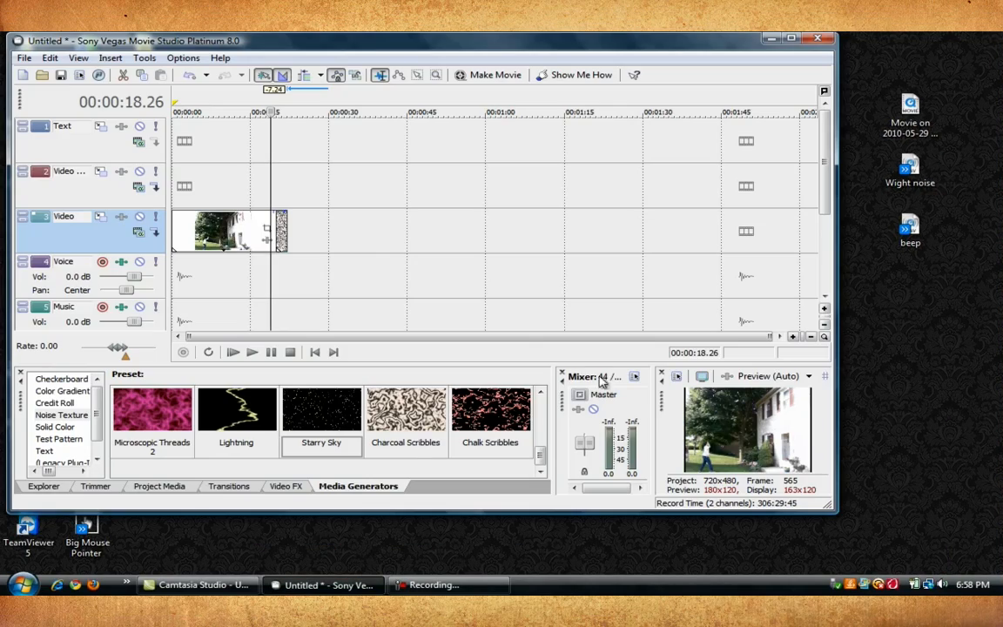
pyautogui.moveTo(910, 169); pyautogui.dragTo(296, 279)
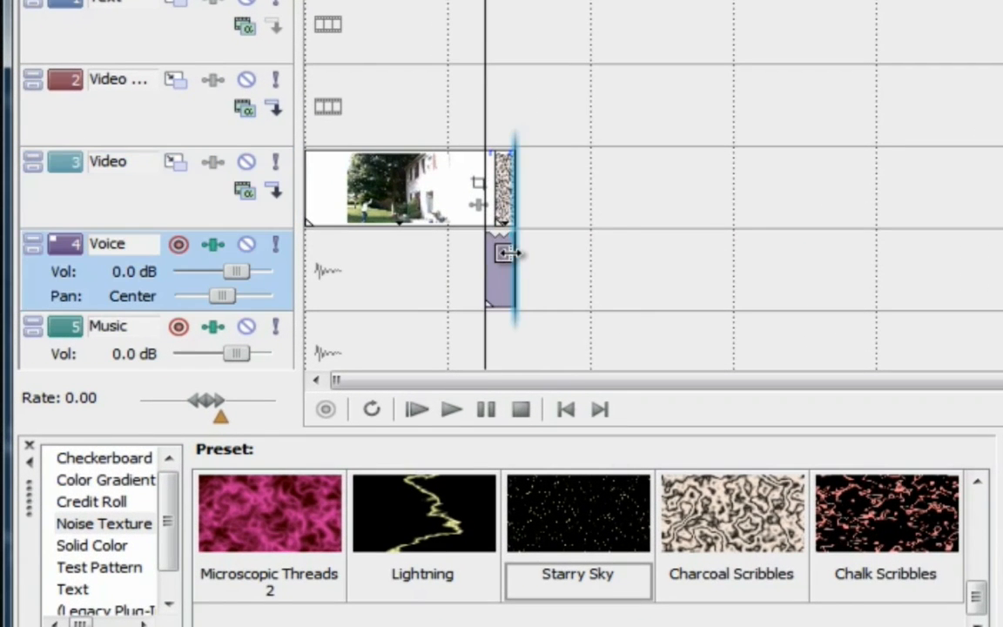
pyautogui.moveTo(497, 257); pyautogui.dragTo(511, 251)
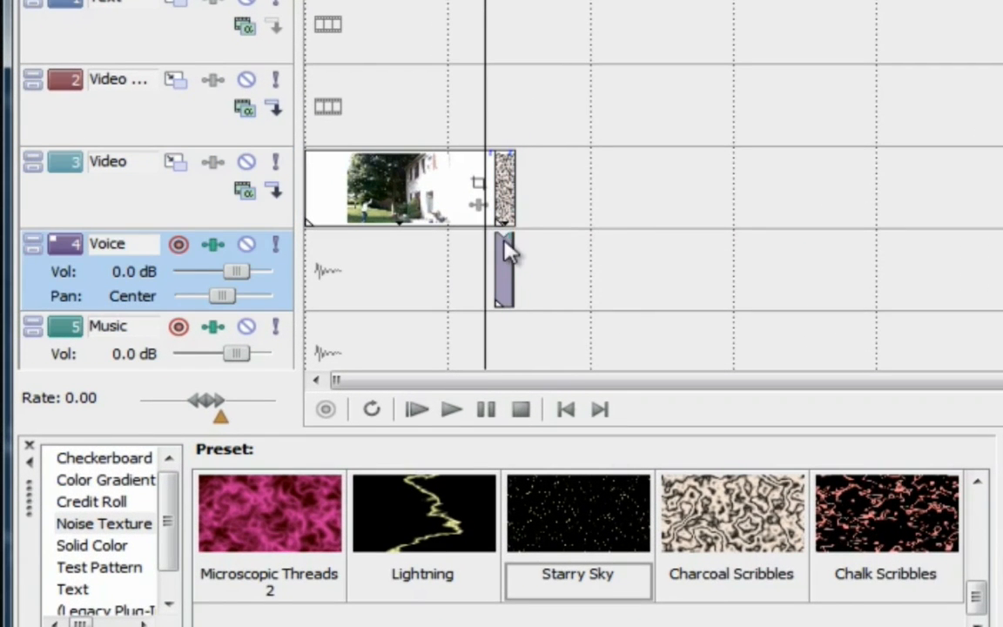
pyautogui.click(454, 411)
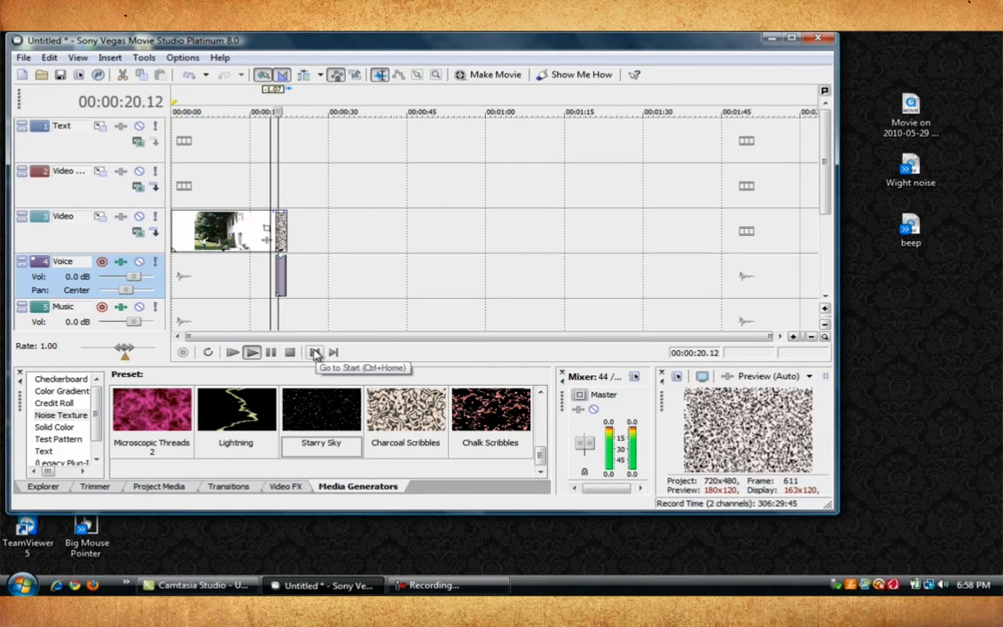
pyautogui.click(289, 353)
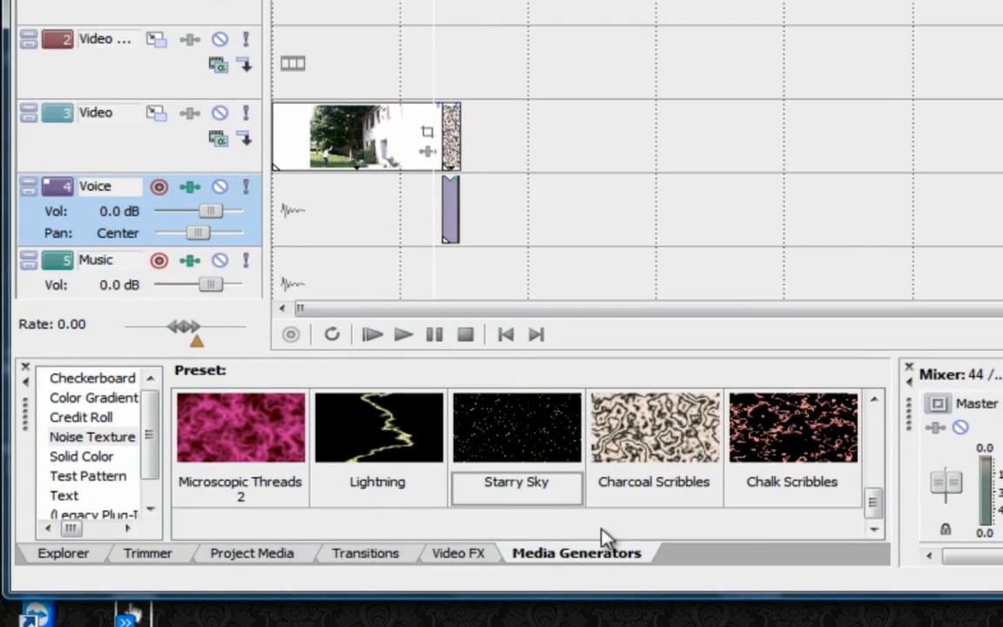
# Step: Add an SMPTE Bars (PAL) test pattern directly after the noise texture clip and shorten it by about 5 seconds
pyautogui.click(87, 477)
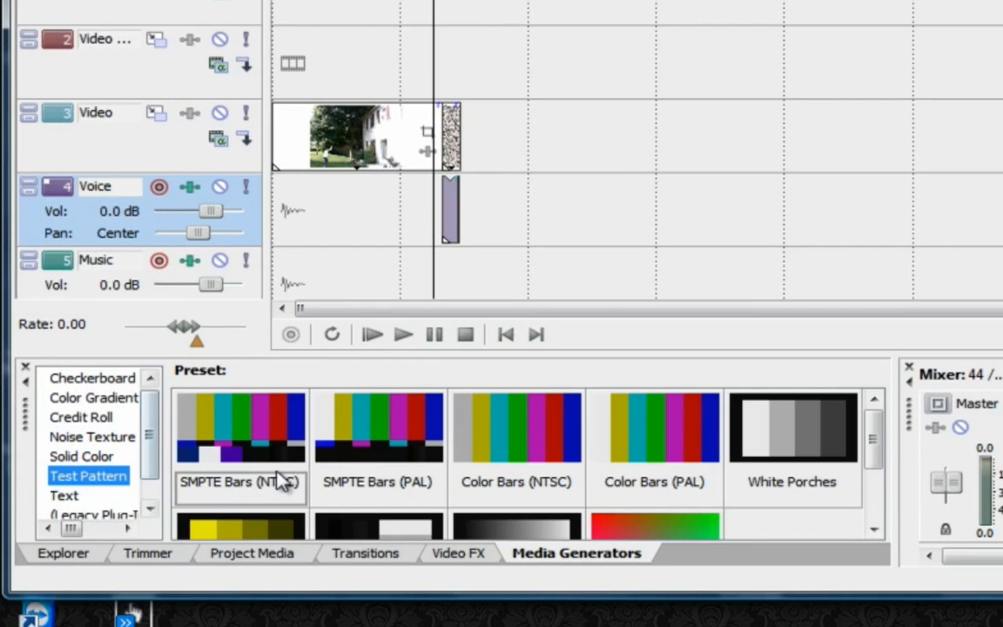
pyautogui.click(353, 435)
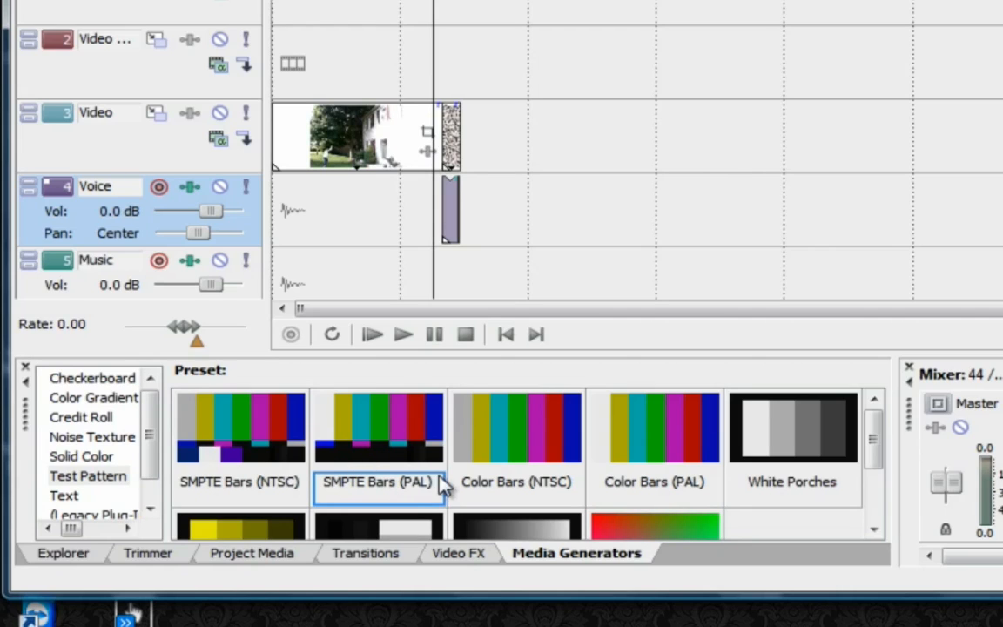
pyautogui.moveTo(381, 445); pyautogui.dragTo(505, 118)
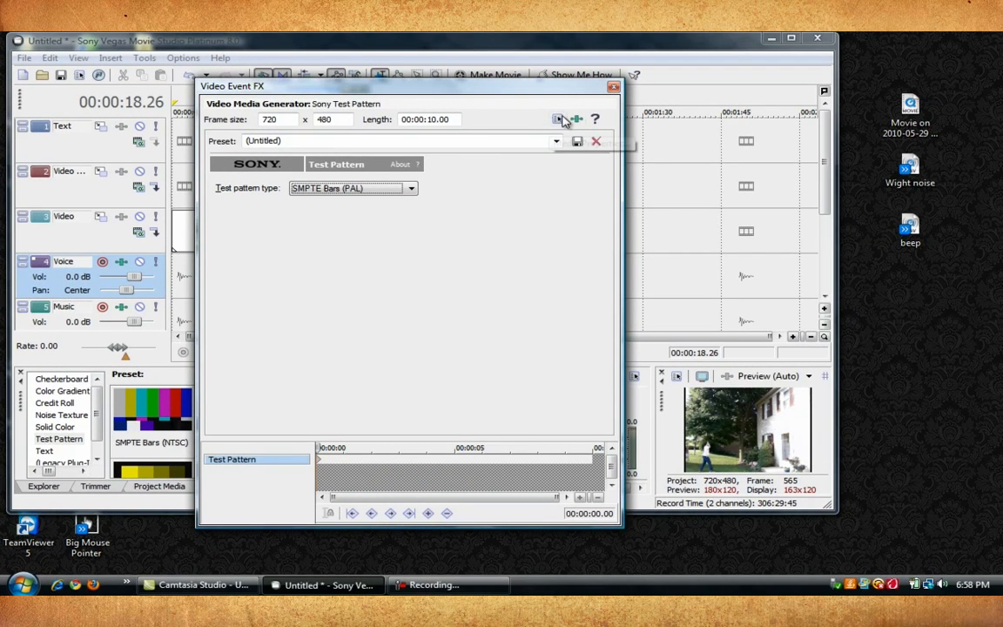
pyautogui.click(614, 88)
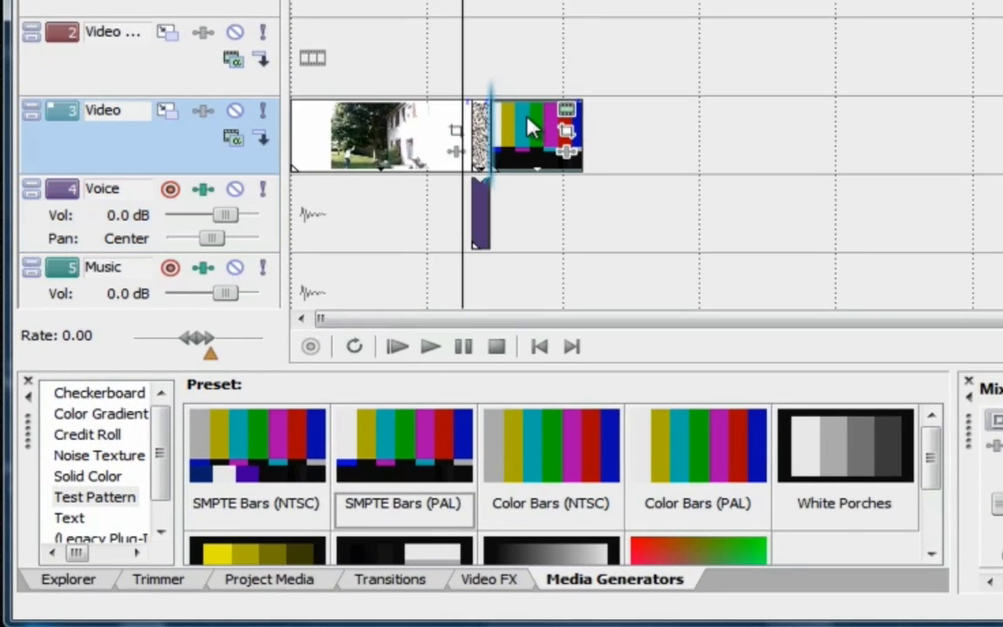
pyautogui.moveTo(582, 128); pyautogui.dragTo(535, 125)
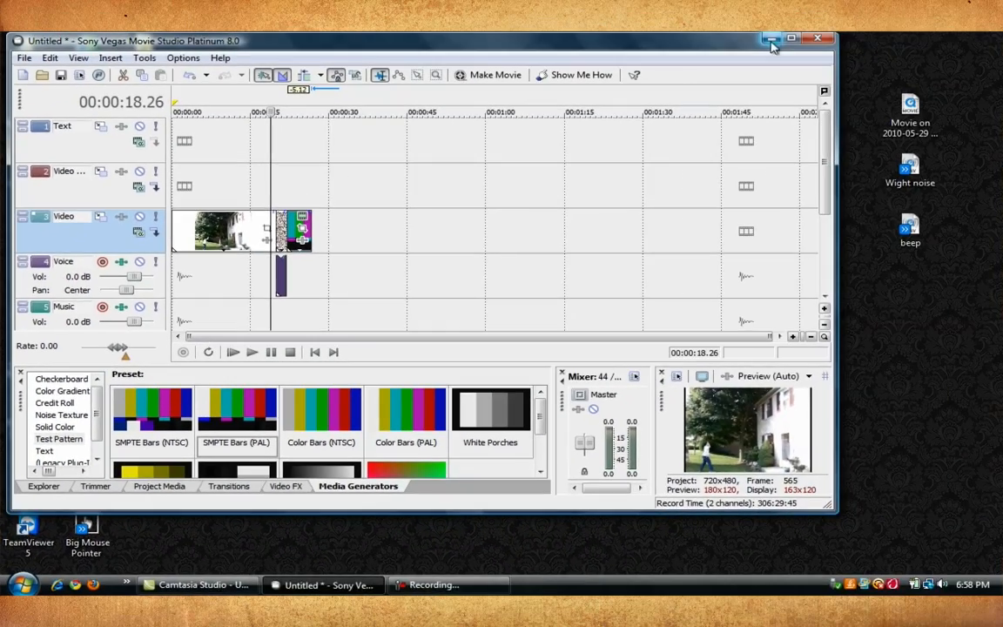
# Step: Switch to Audacity and generate a 30-second sine tone with the frequency set to 1000 Hz and the amplitude to 1000
pyautogui.click(770, 39)
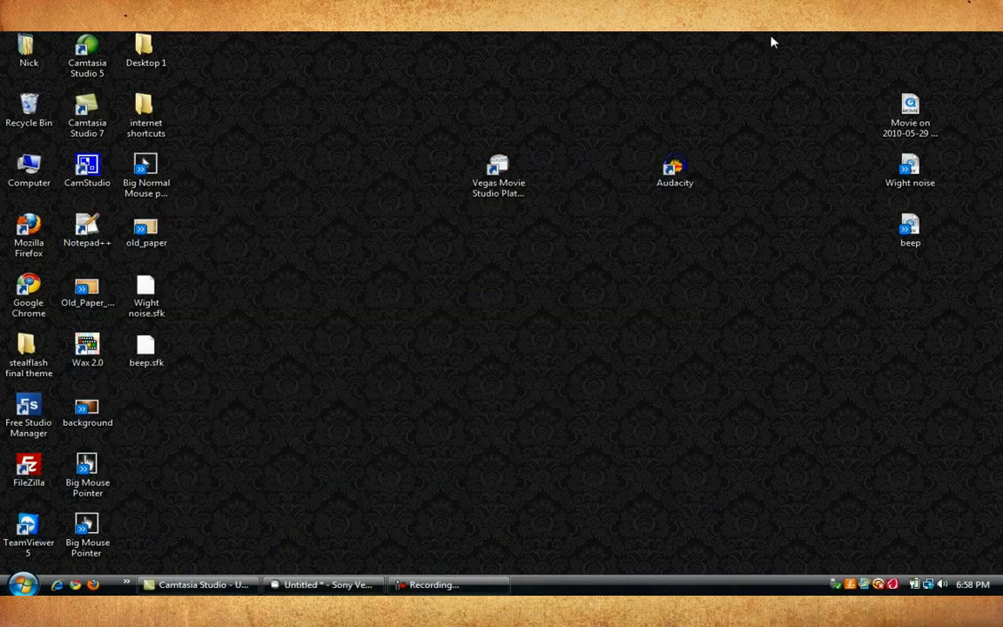
pyautogui.click(676, 175)
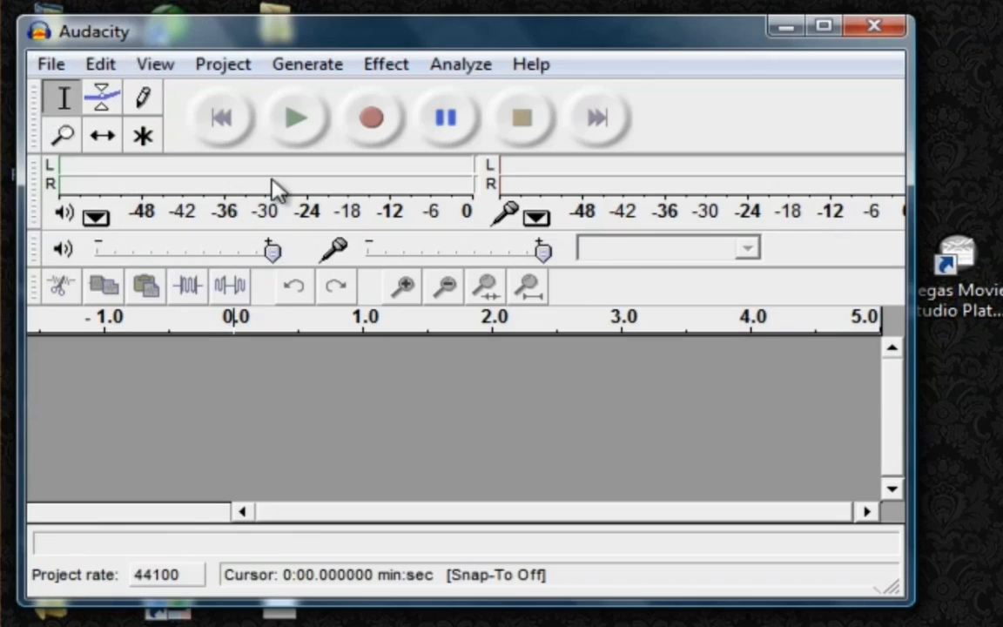
pyautogui.click(303, 63)
pyautogui.click(344, 126)
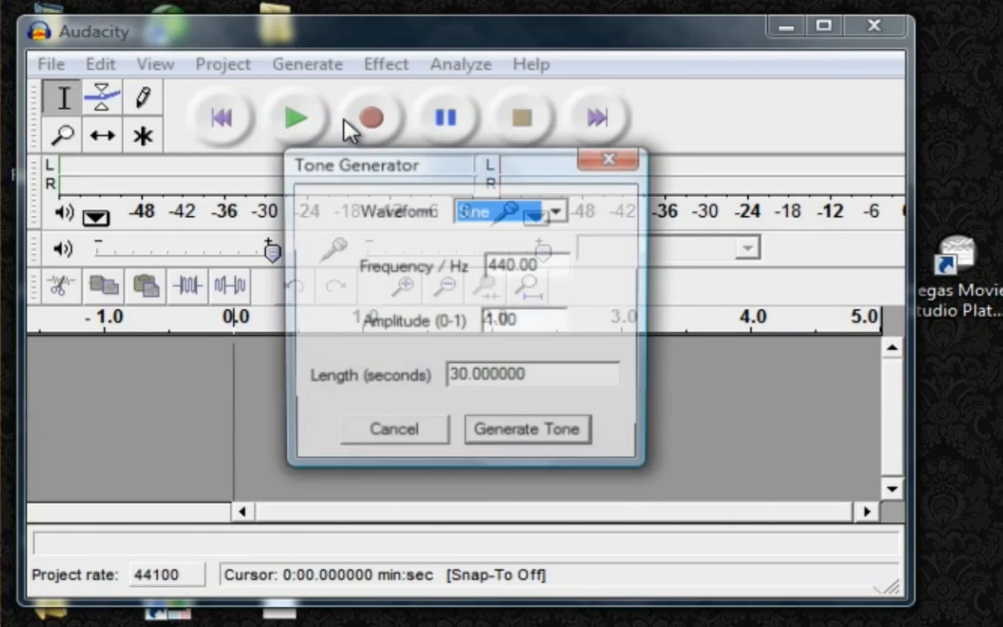
pyautogui.click(522, 264)
pyautogui.doubleClick(520, 263)
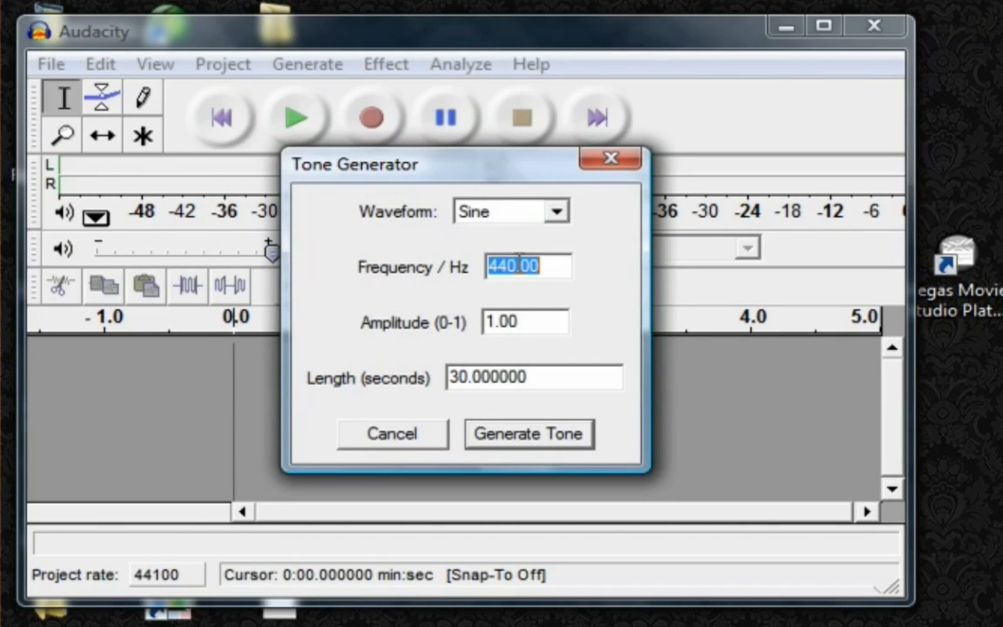
pyautogui.write('1000')
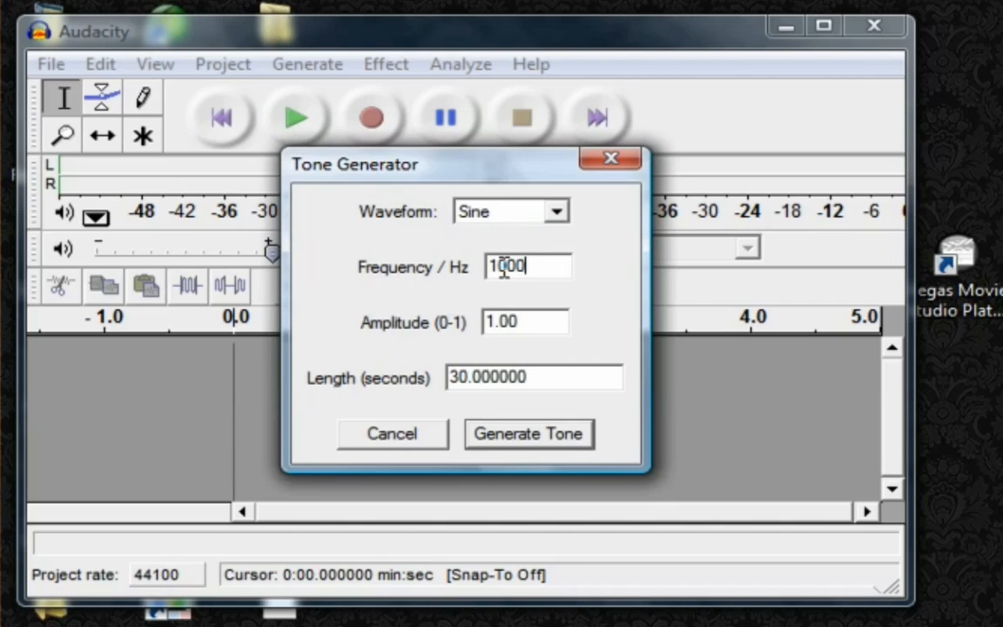
pyautogui.press('Tab')
pyautogui.write('10')
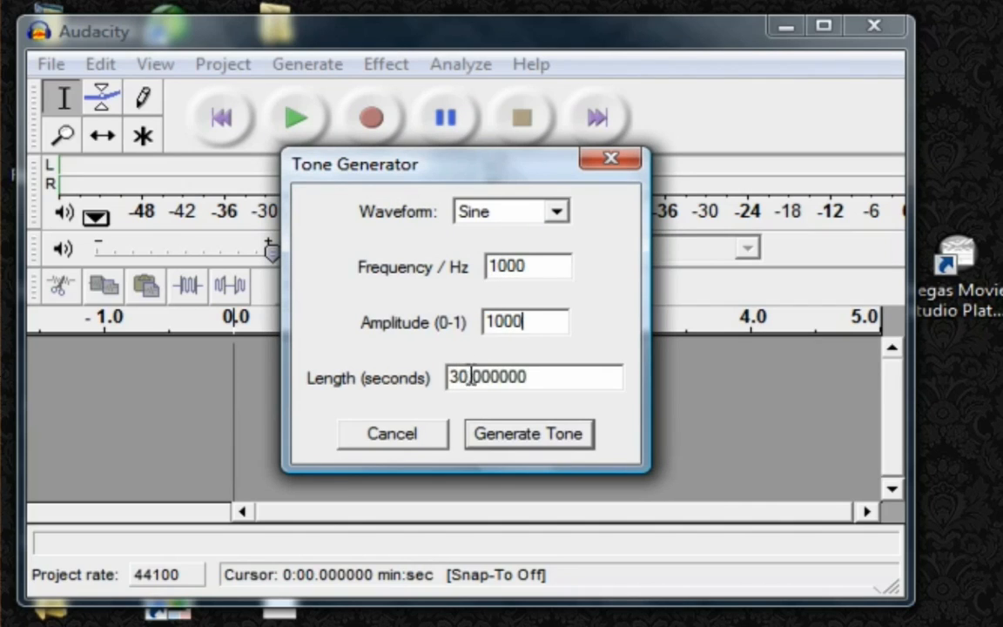
pyautogui.click(521, 449)
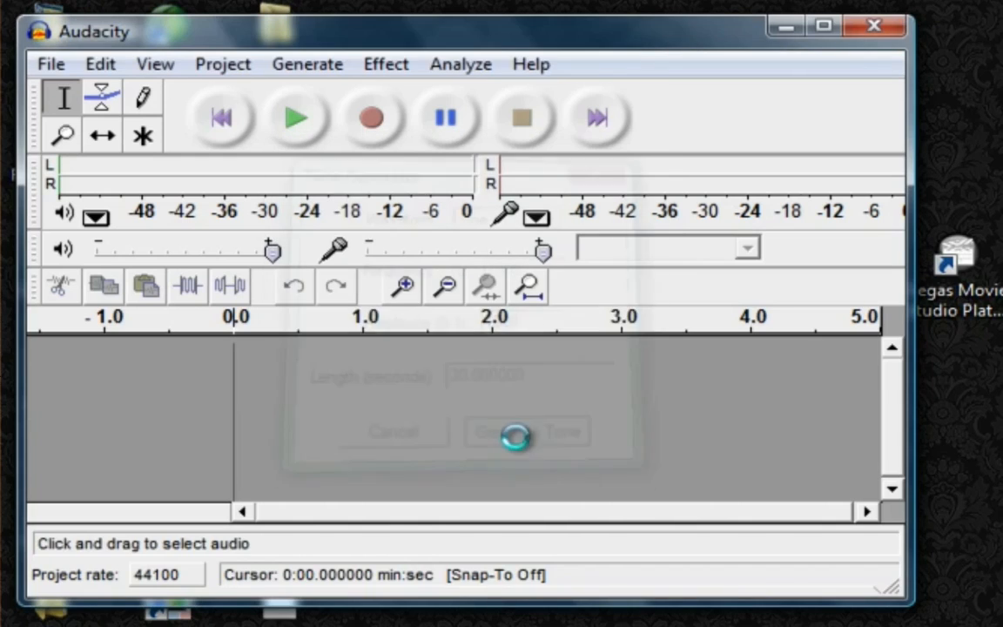
# Step: Check the WAV export option for the generated tone and close Audacity without saving
pyautogui.click(45, 61)
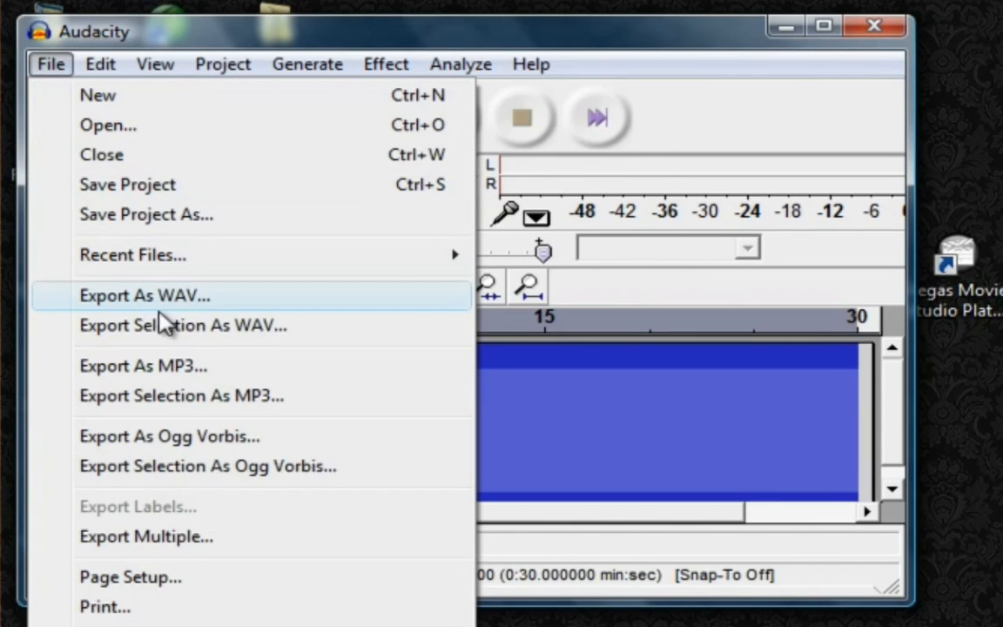
pyautogui.click(872, 27)
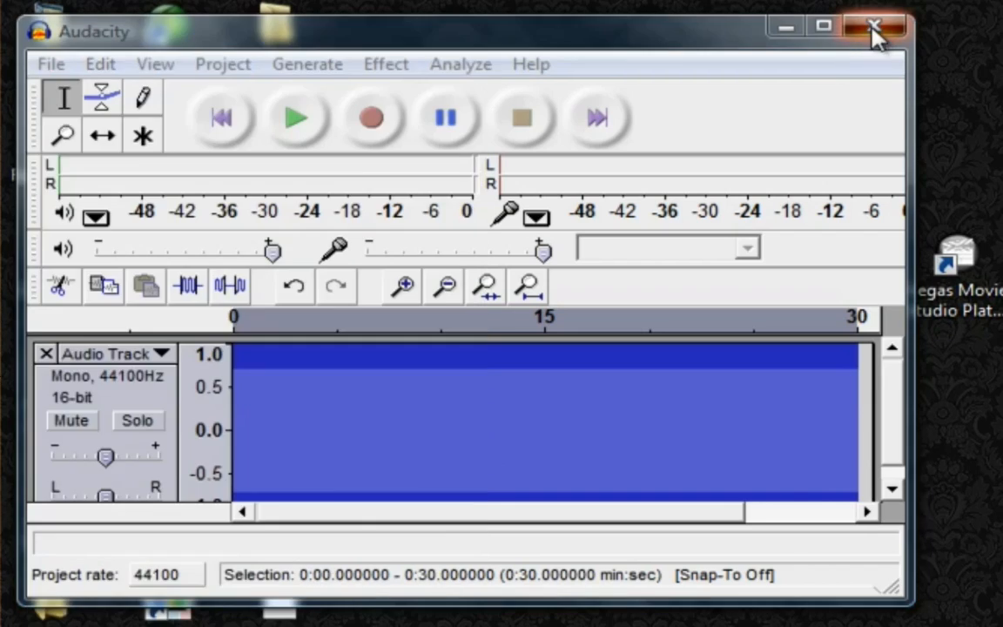
pyautogui.click(873, 27)
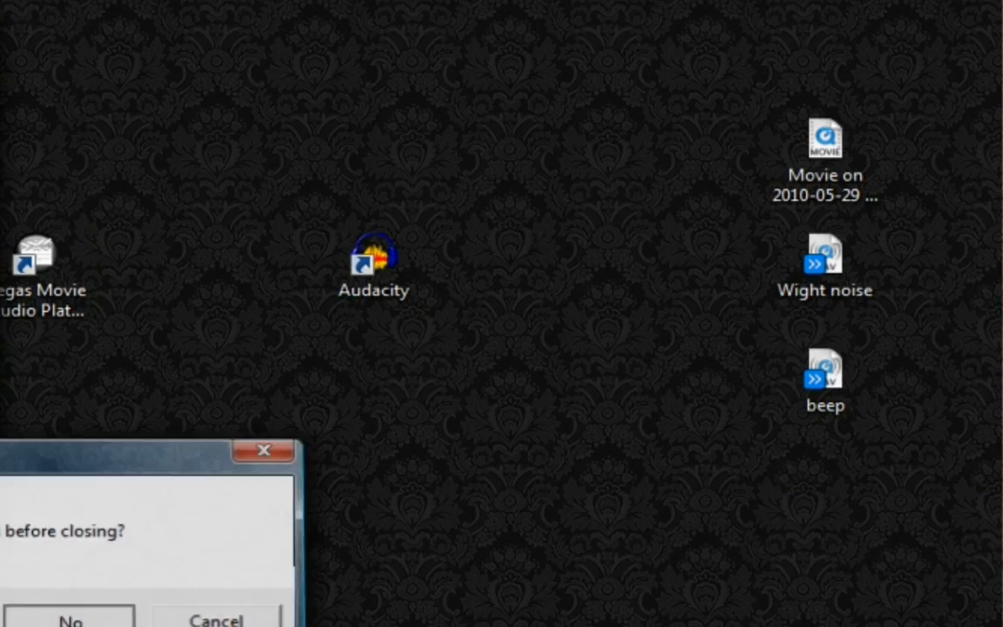
pyautogui.click(70, 622)
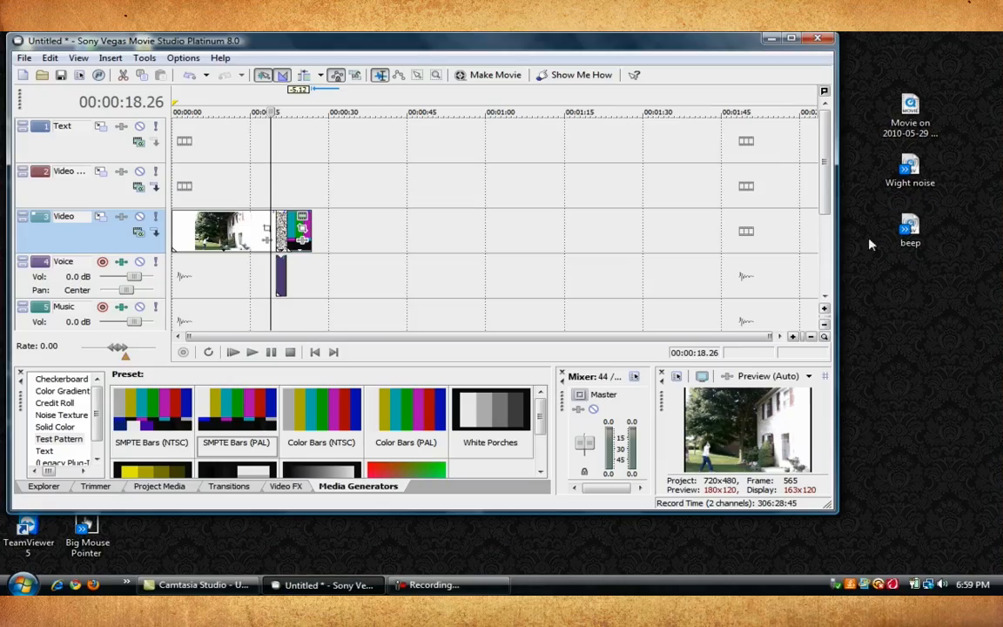
# Step: In Vegas Movie Studio, place the beep audio after the noise on the Voice track, trimmed to the color bars' end, and play it back
pyautogui.moveTo(910, 229); pyautogui.dragTo(357, 285)
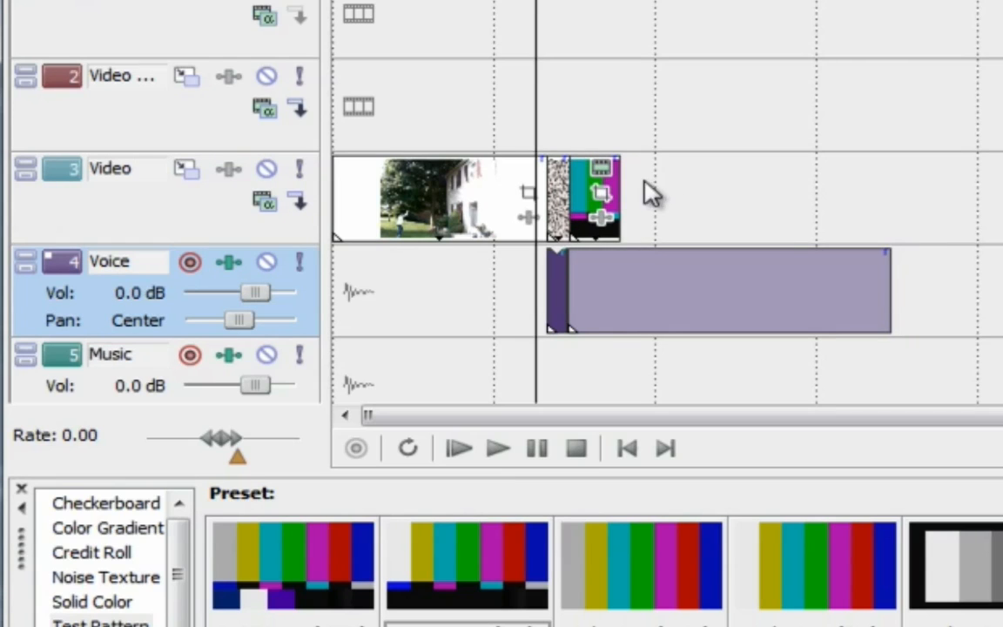
pyautogui.moveTo(883, 269); pyautogui.dragTo(620, 273)
pyautogui.click(491, 446)
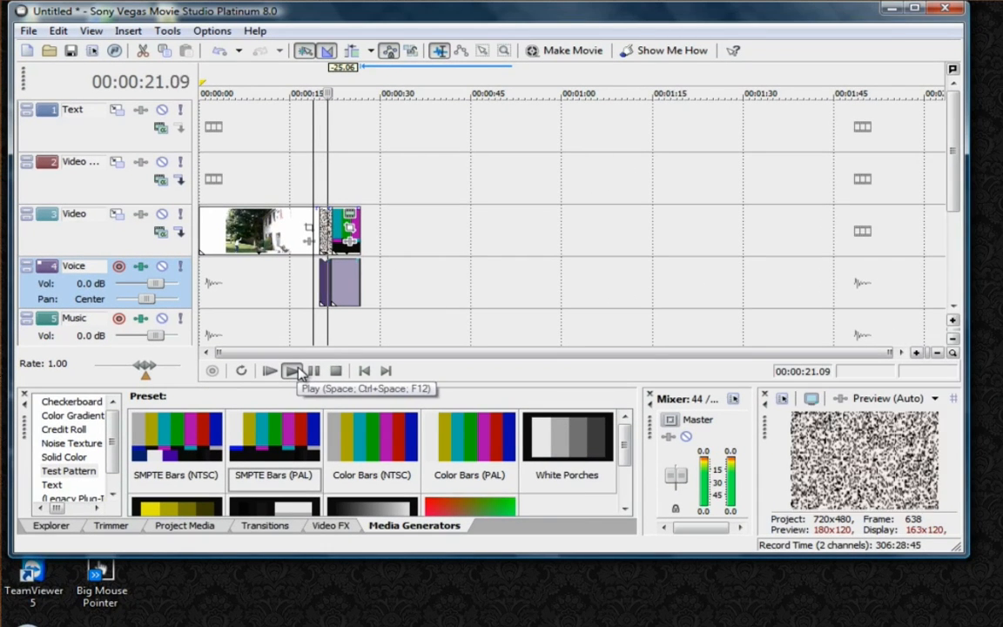
pyautogui.click(337, 369)
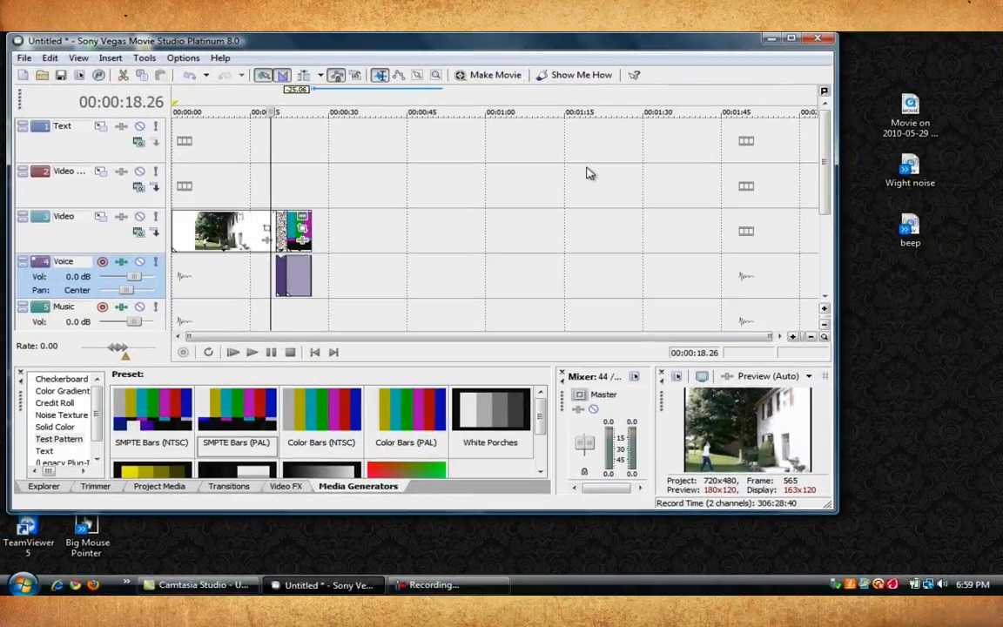
# Step: Select the house footage clip on the Video track, placing the cursor near its end at 00:00:17.12
pyautogui.click(385, 241)
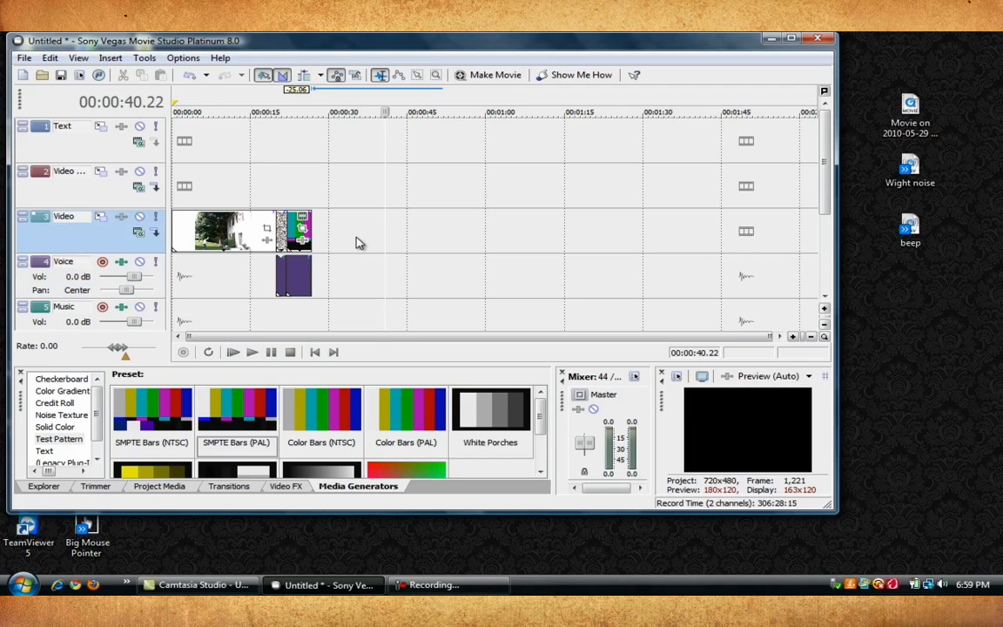
pyautogui.click(266, 223)
pyautogui.click(264, 223)
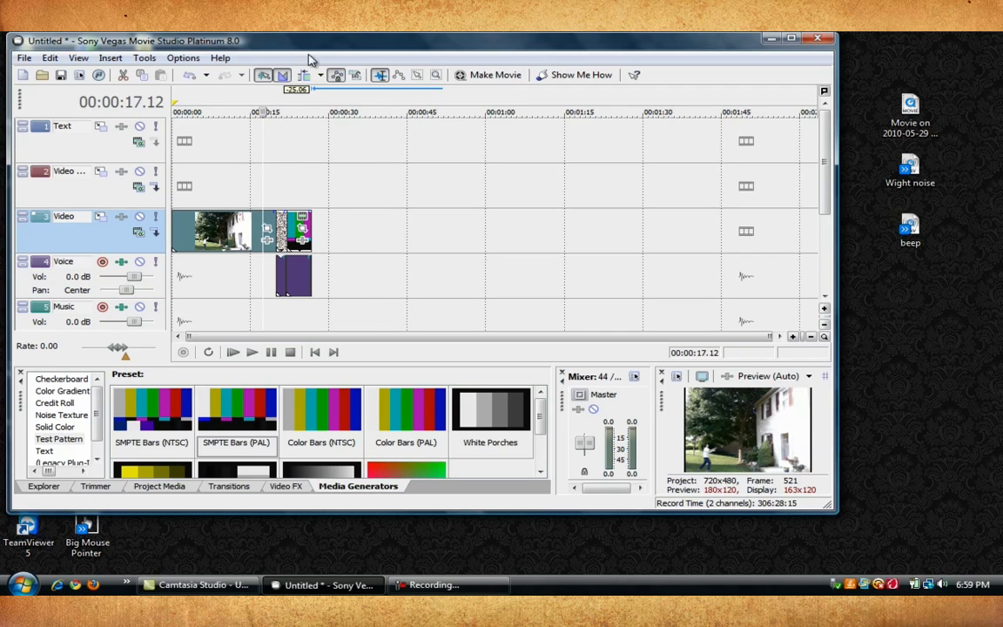